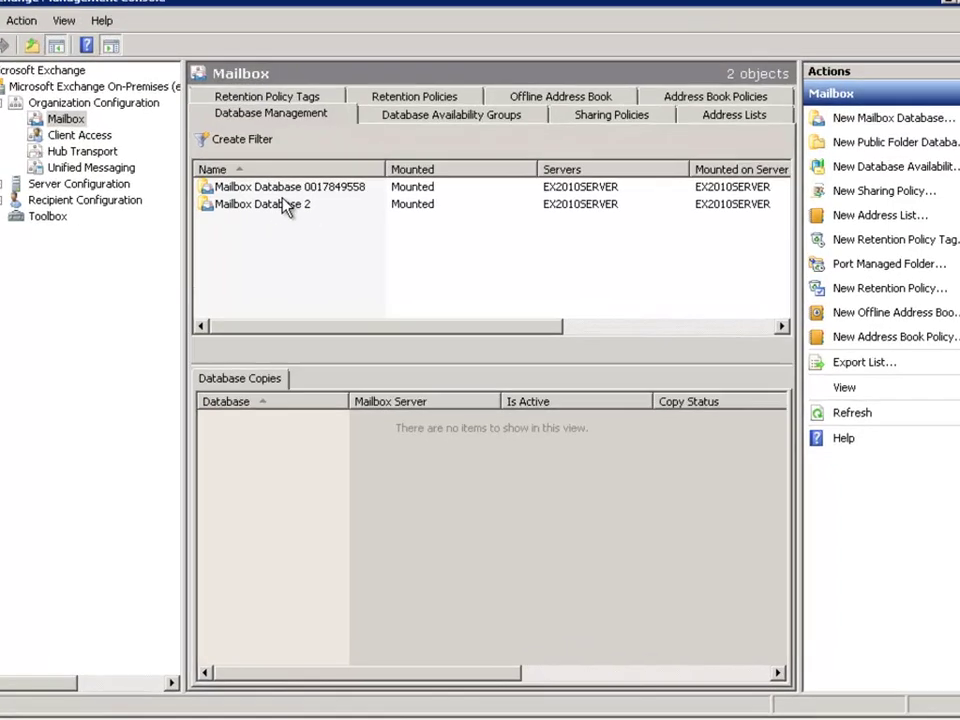
left_click(287, 205)
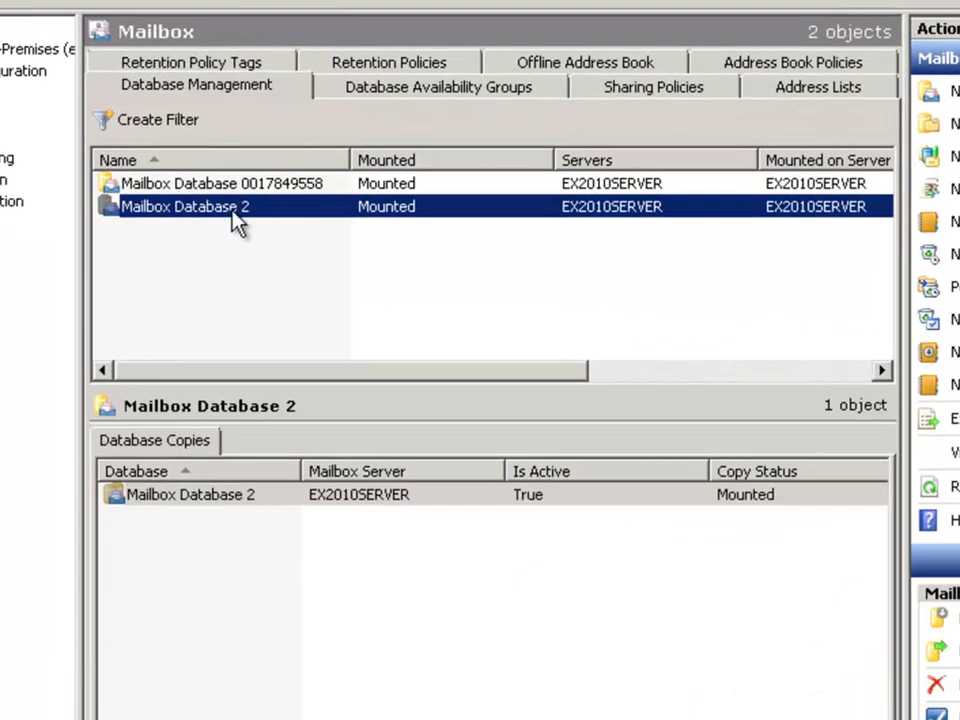
left_click(210, 184)
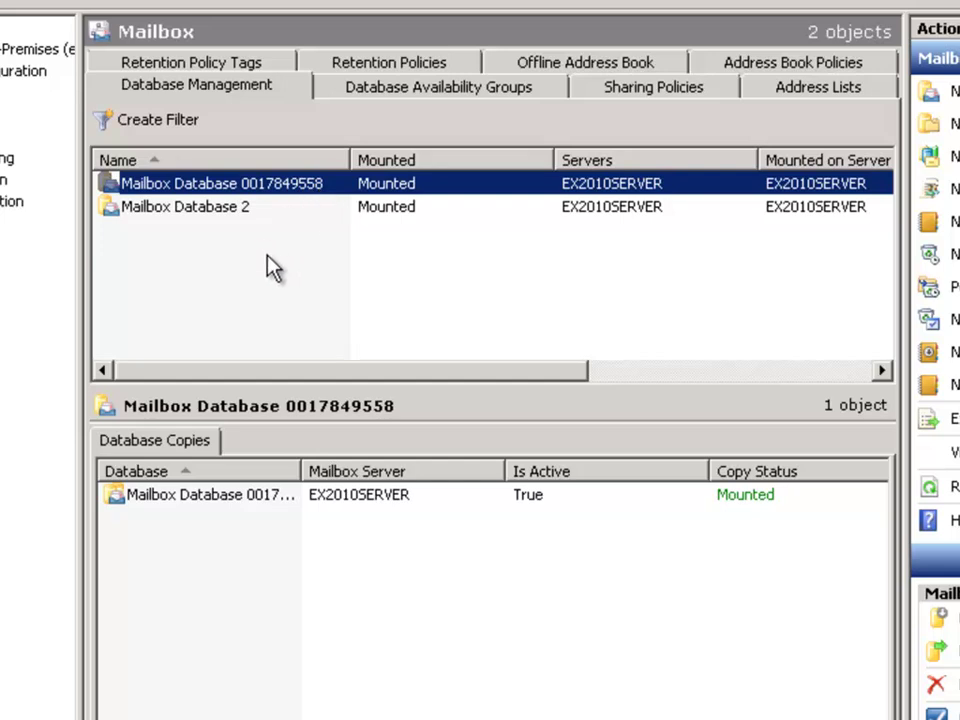
left_click(226, 212)
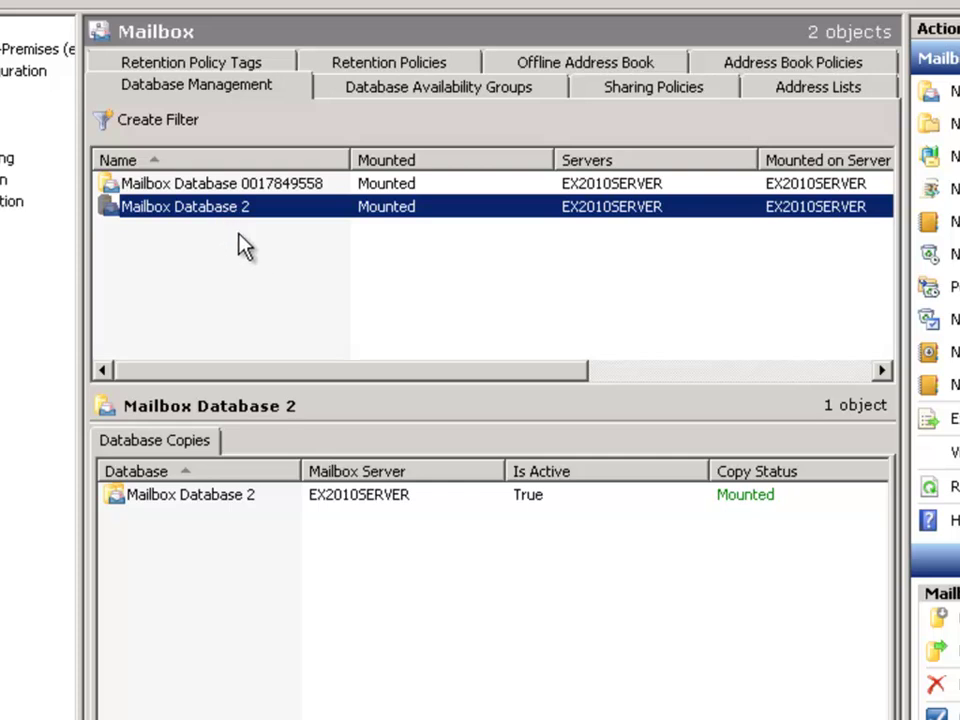
left_click(246, 278)
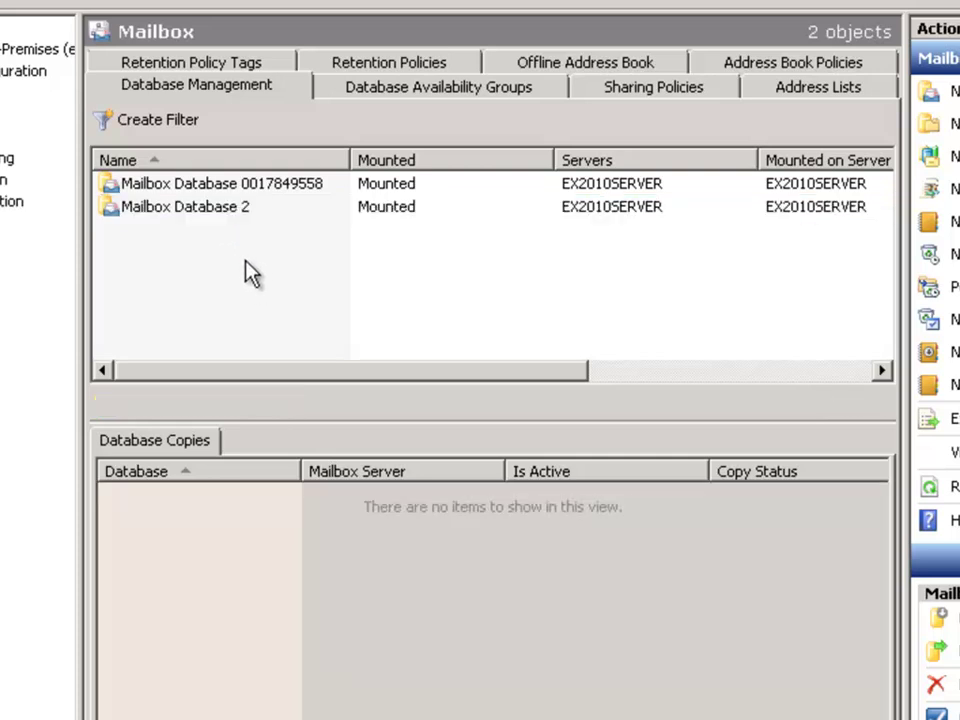
left_click(238, 188)
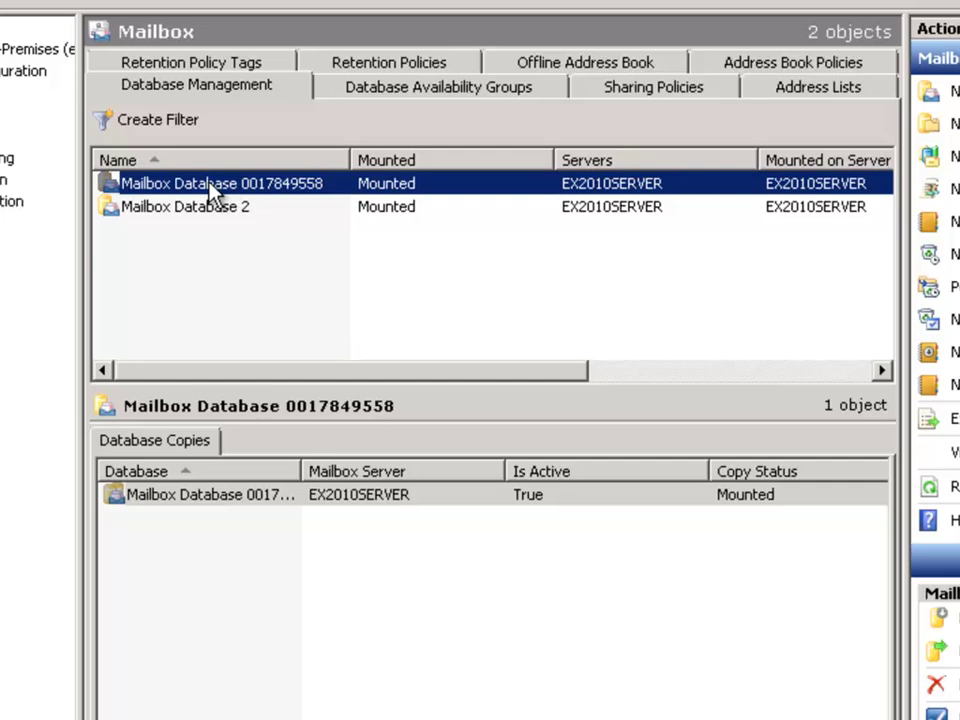
right_click(214, 190)
left_click(270, 290)
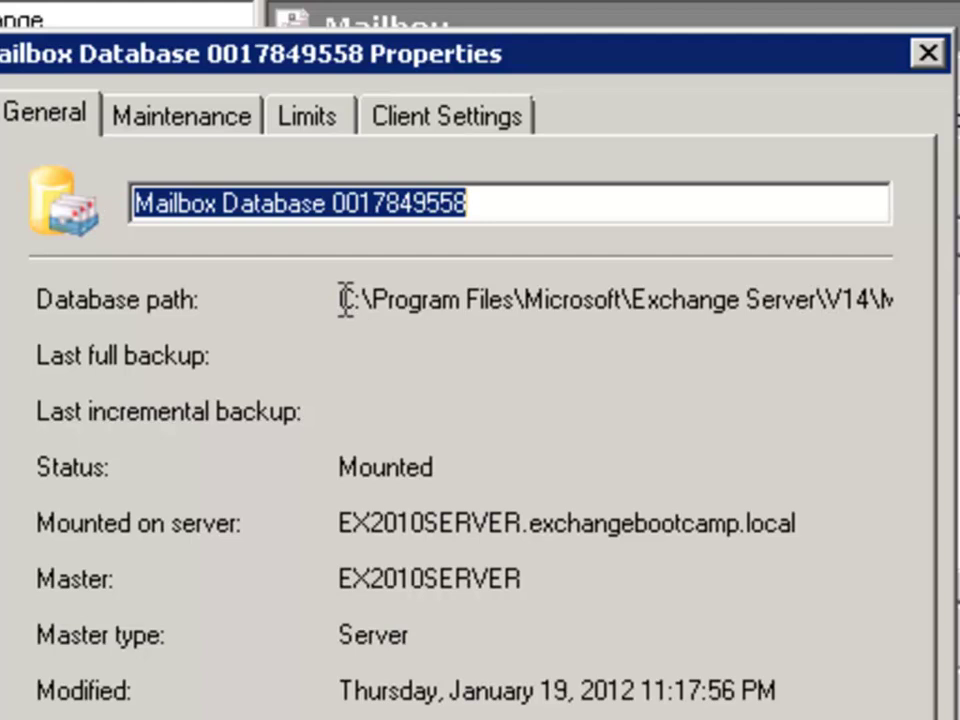
left_click(133, 196)
left_click_drag(344, 300, 944, 304)
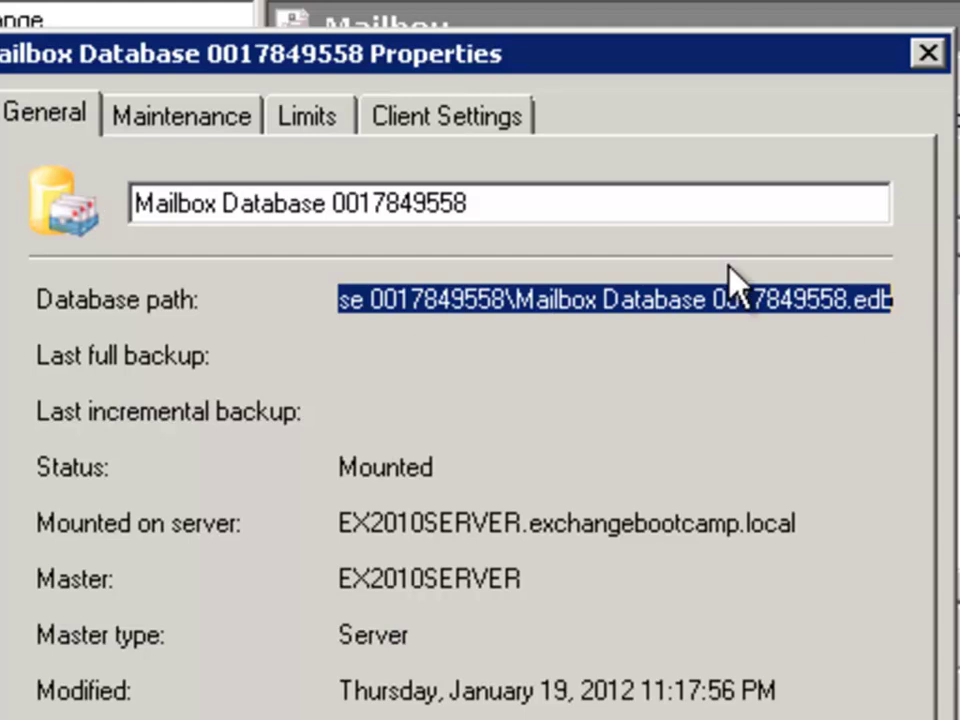
left_click(466, 298)
left_click_drag(516, 298, 229, 321)
left_click(407, 300)
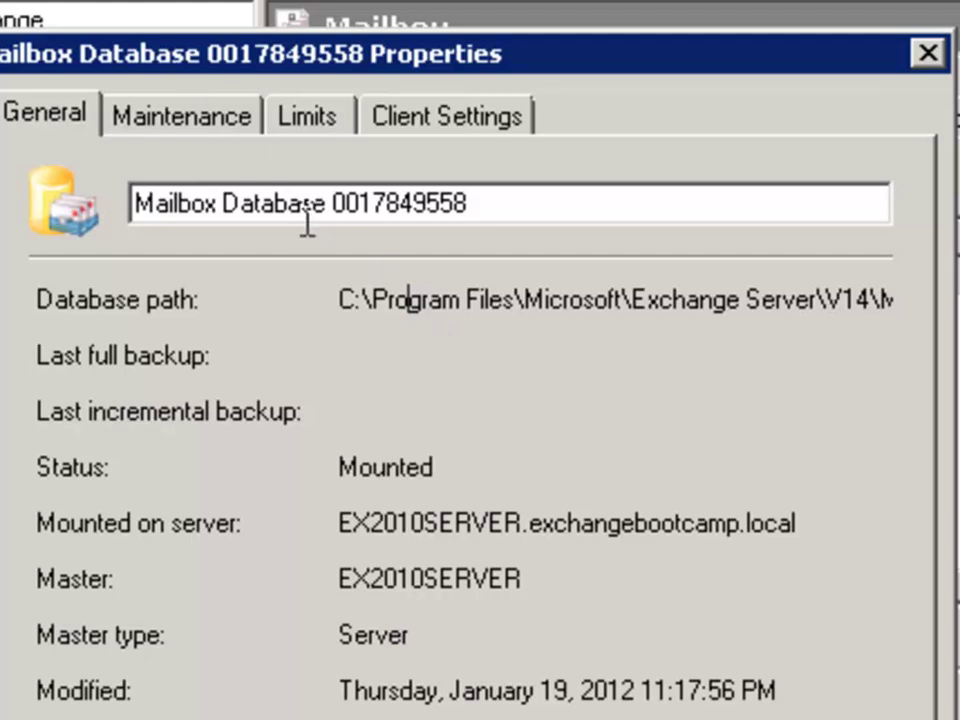
Rename the database to Mailbox Database 1 by replacing the number in its name, and save the properties
left_click_drag(334, 210, 514, 208)
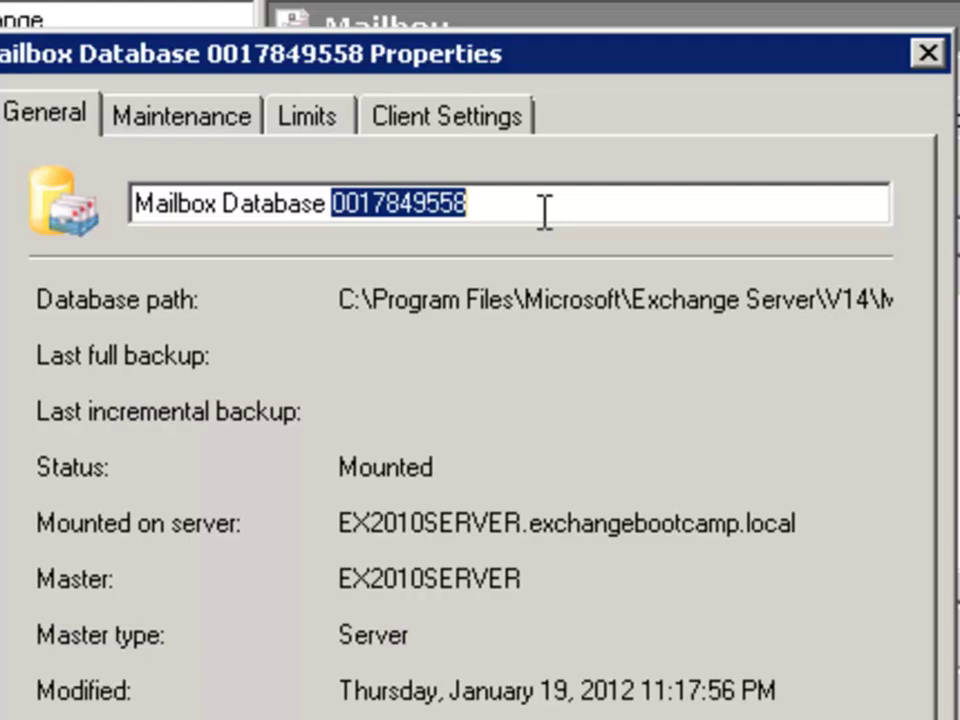
type("1")
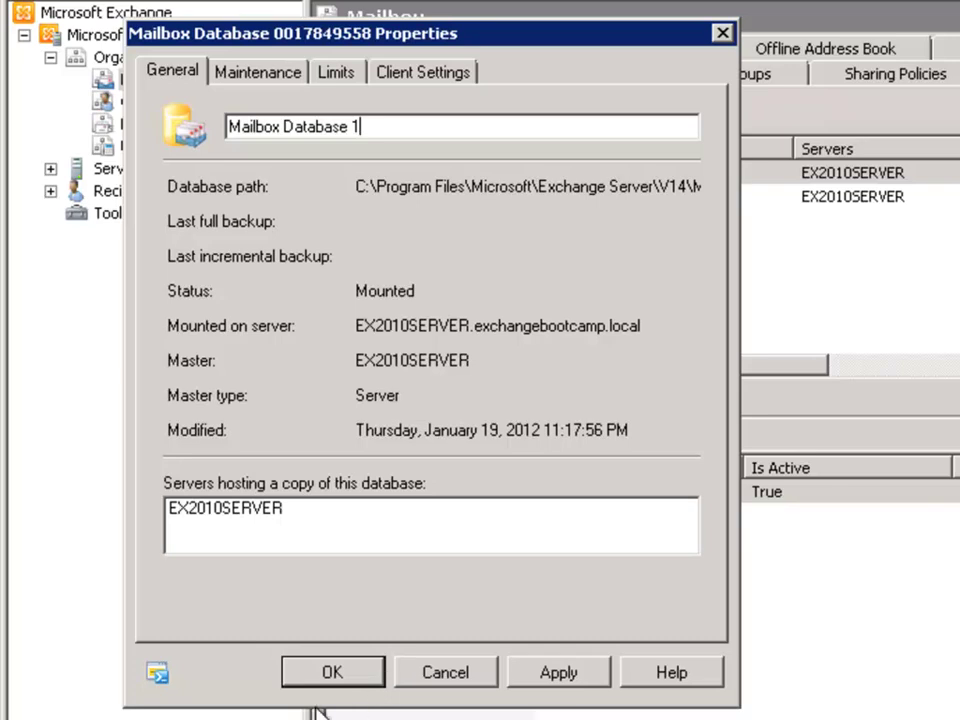
left_click(330, 671)
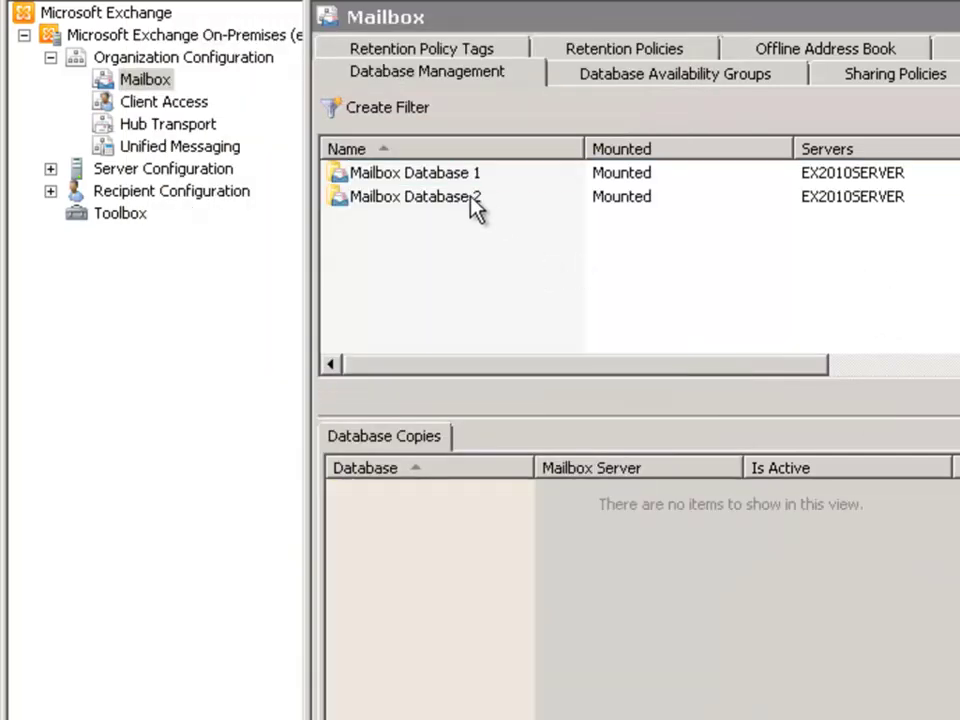
left_click(476, 204)
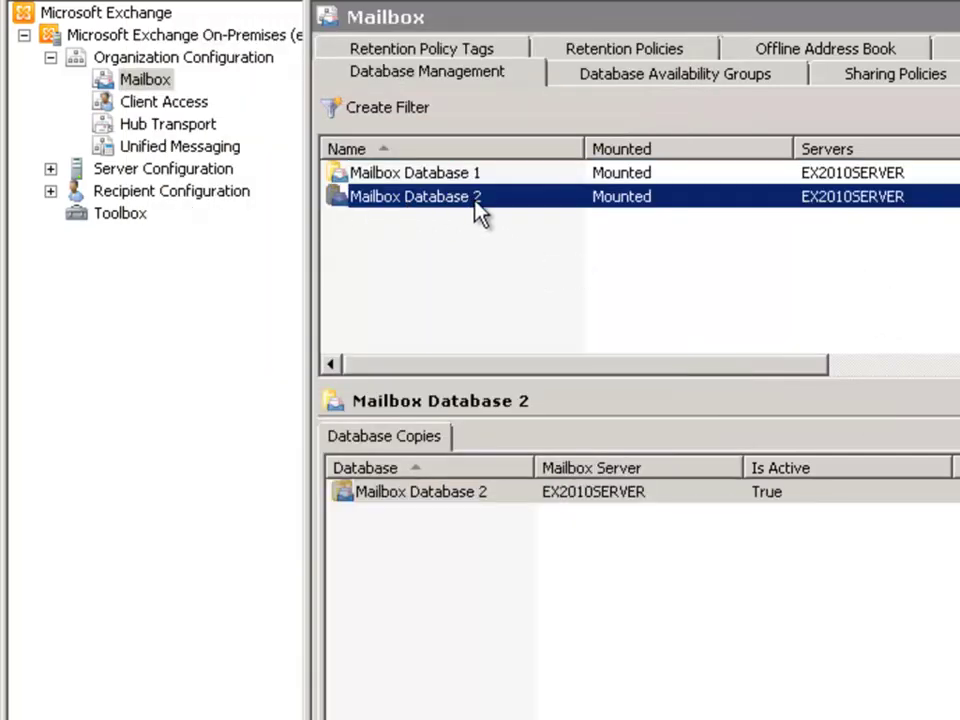
left_click(474, 253)
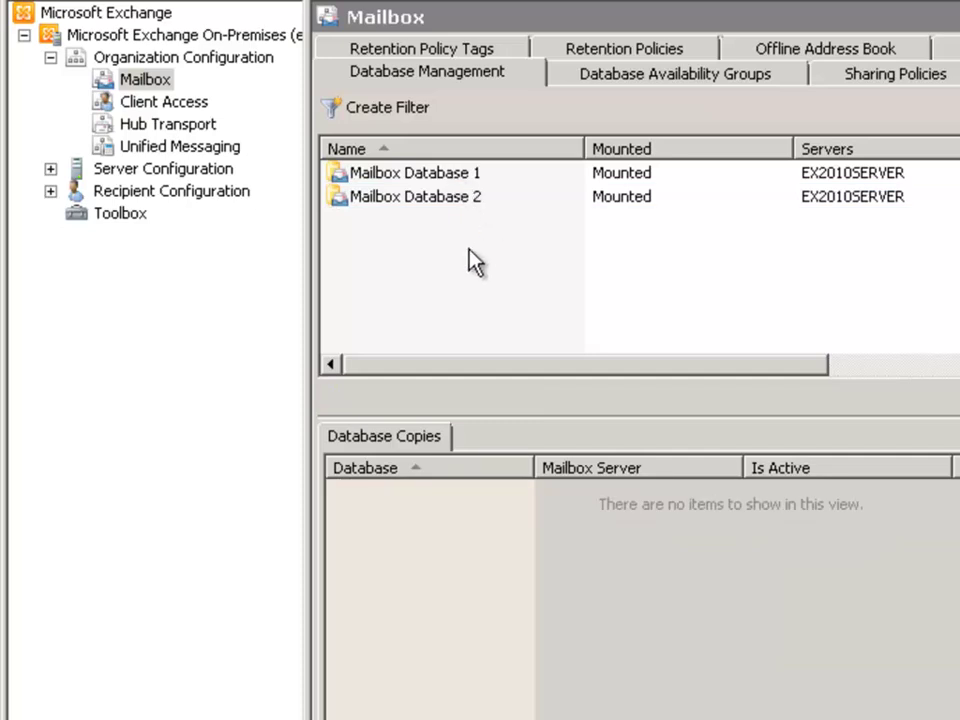
Open the Move Database Path wizard for Mailbox Database 1
left_click(466, 180)
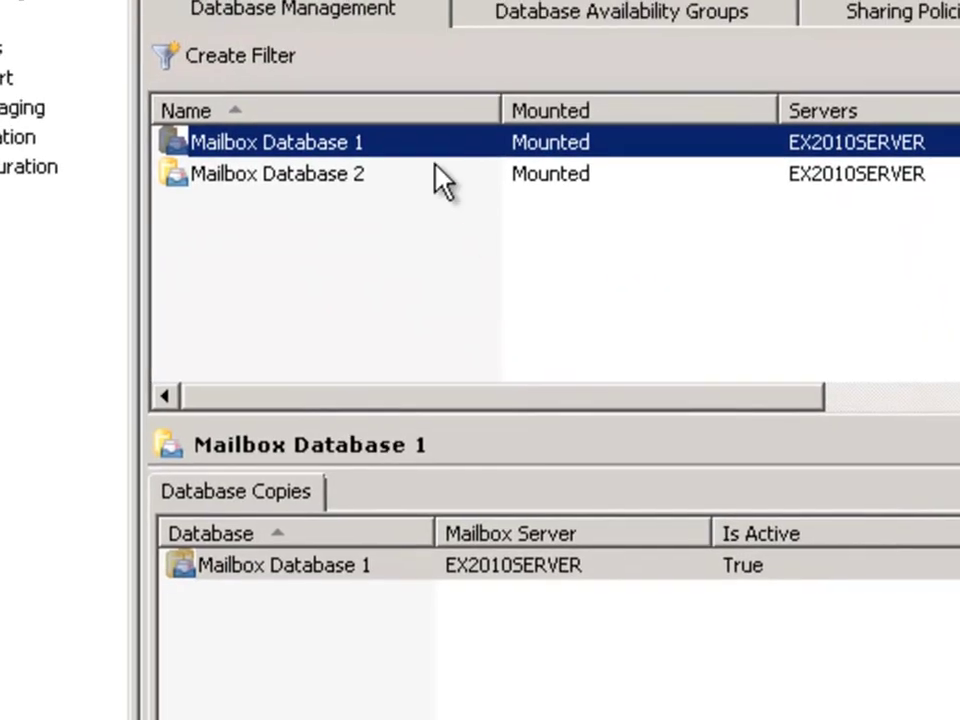
right_click(411, 148)
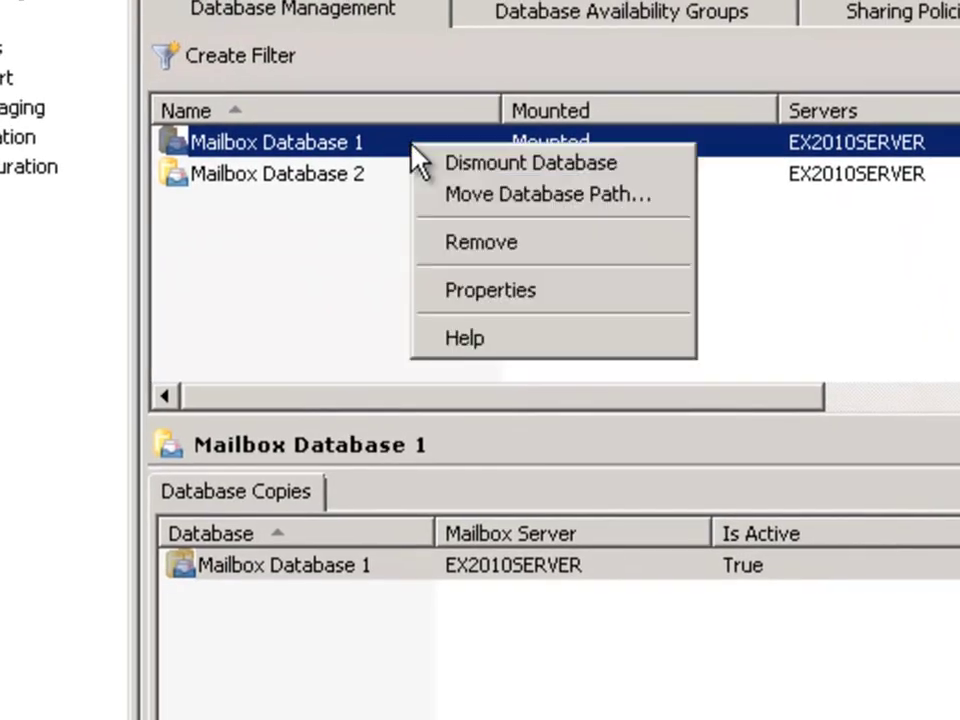
left_click(498, 196)
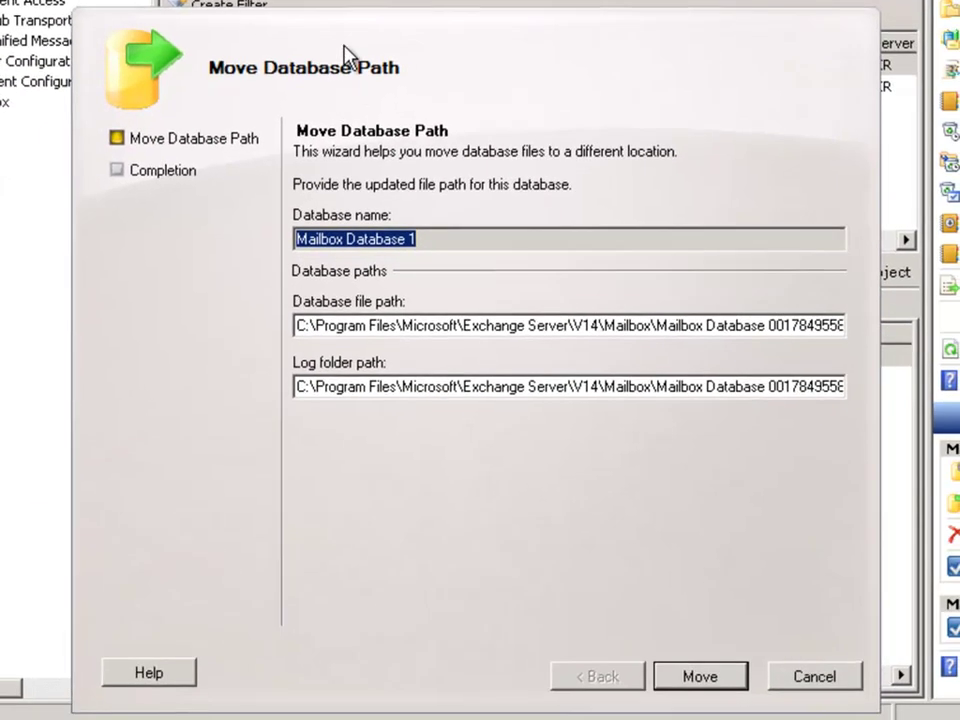
left_click_drag(354, 21, 341, 0)
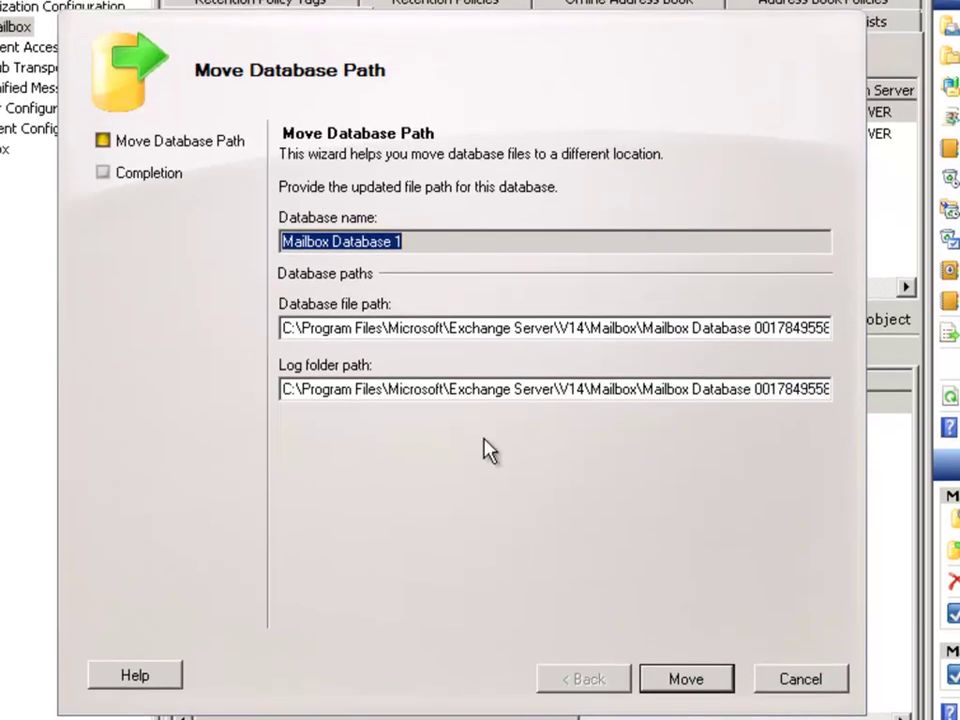
In Windows Explorer, create a folder named Mailbox Database 1 on the Log1 (F:) drive
key("super+e")
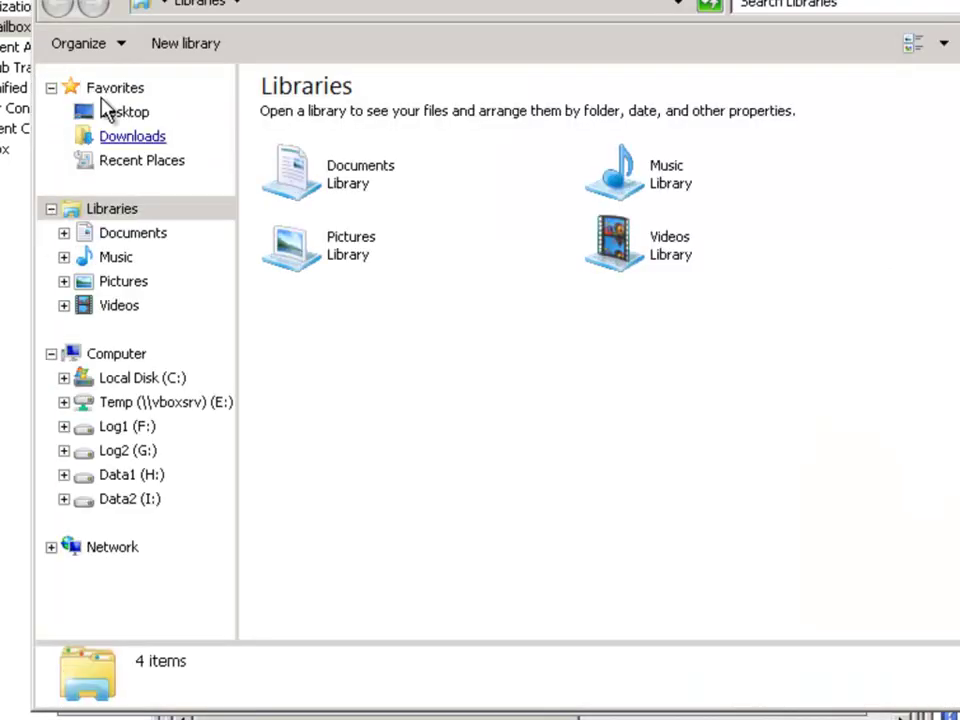
left_click(127, 427)
right_click(307, 213)
mouse_move(484, 452)
left_click(535, 446)
type("Mail")
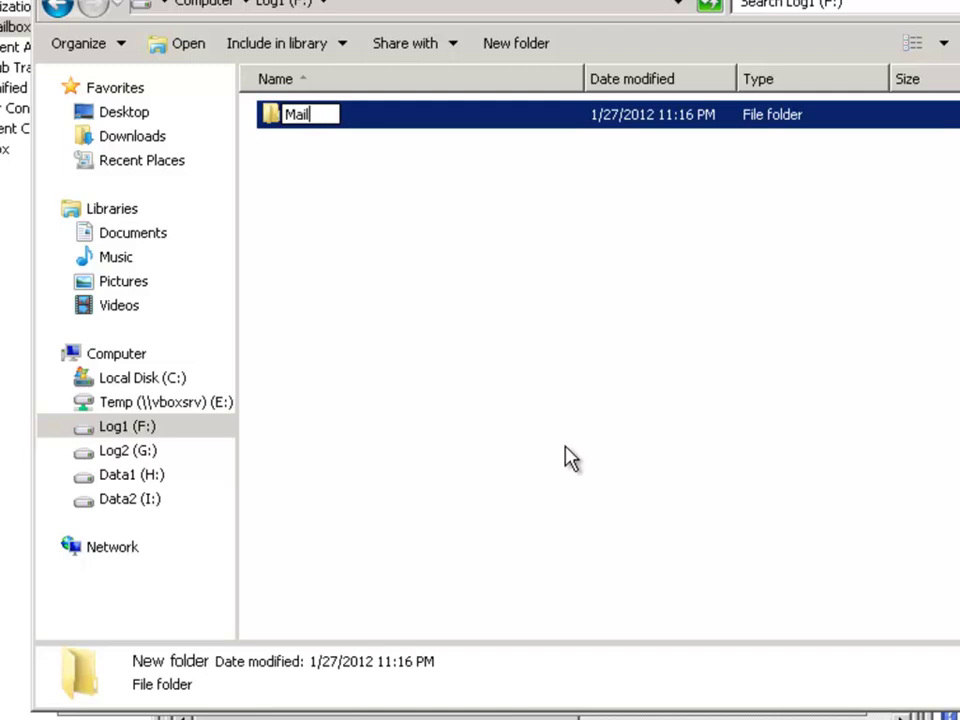
type("box Database 1")
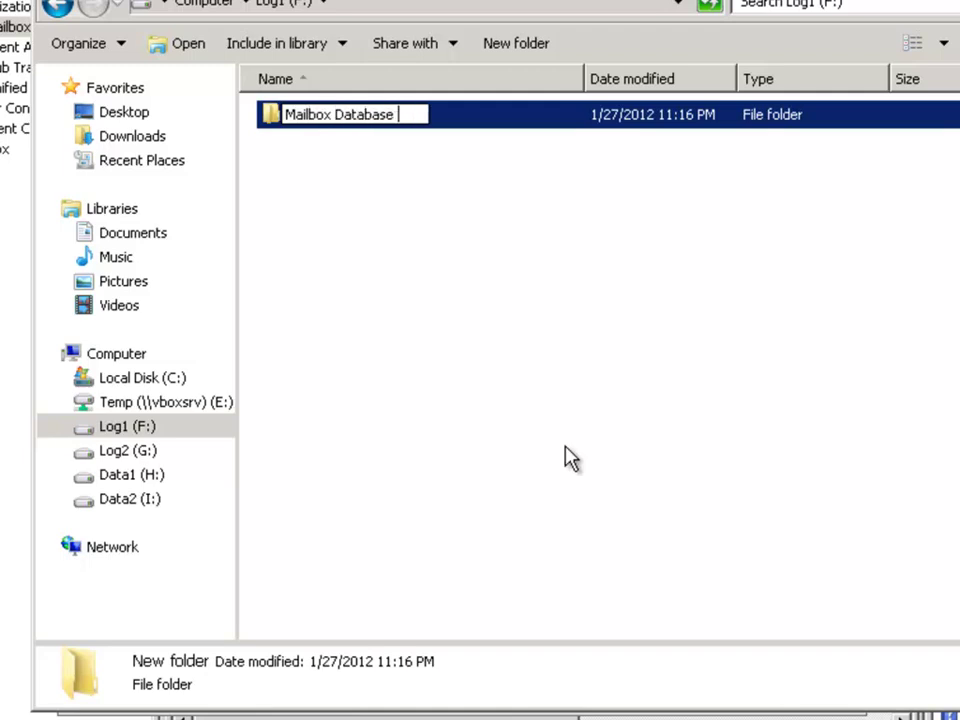
key("Return")
Create a folder named Mailbox Database 1 on the Data1 (H:) drive
left_click(133, 476)
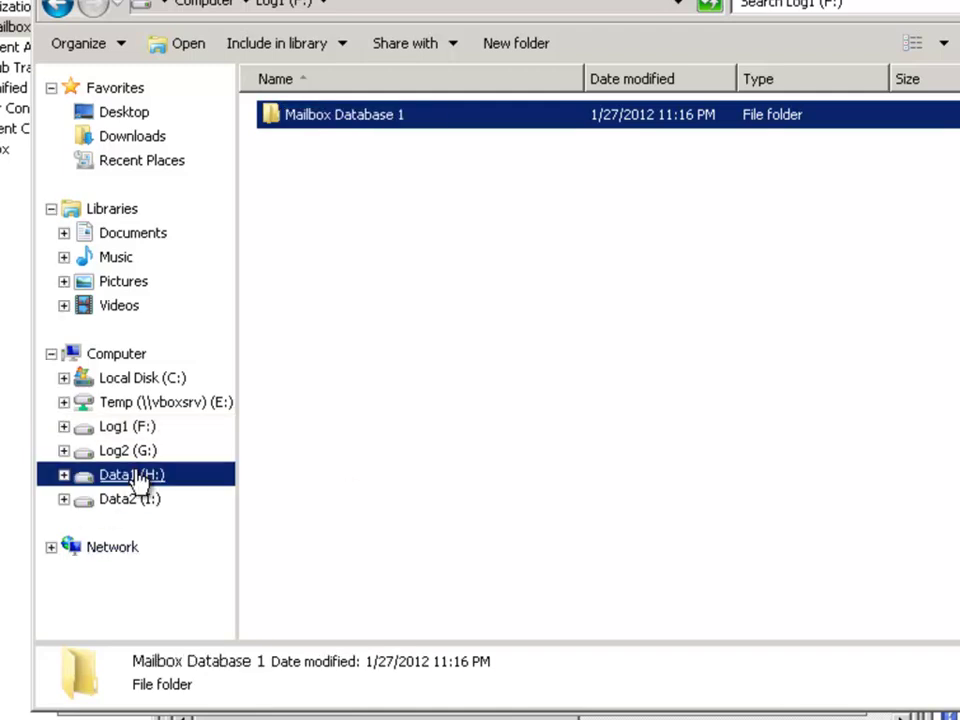
right_click(285, 162)
mouse_move(346, 419)
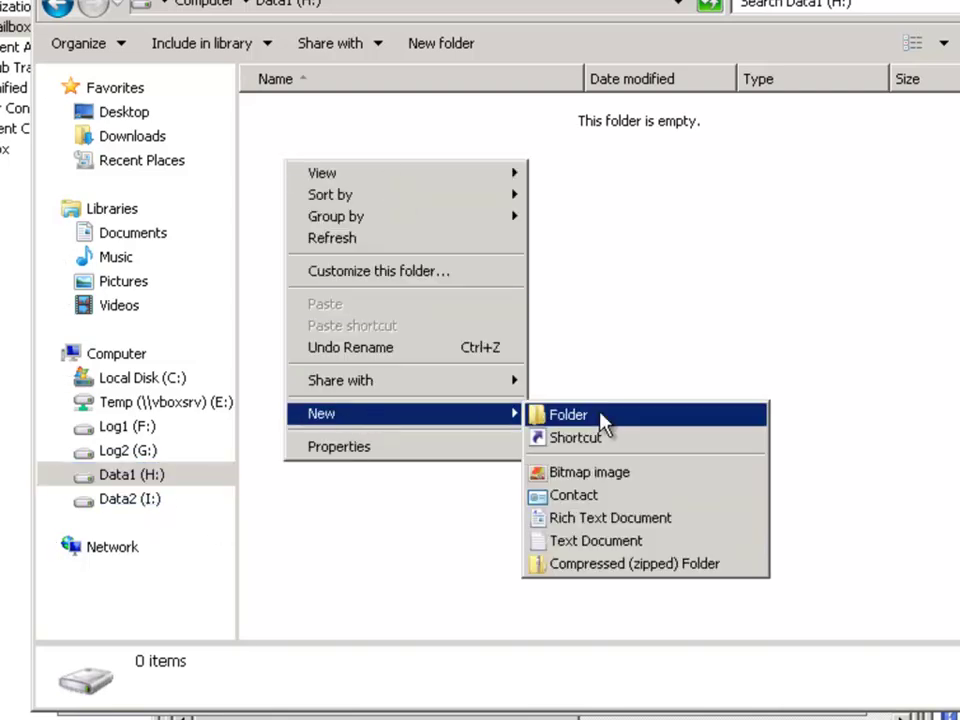
left_click(600, 416)
type("Mailbox Database 1")
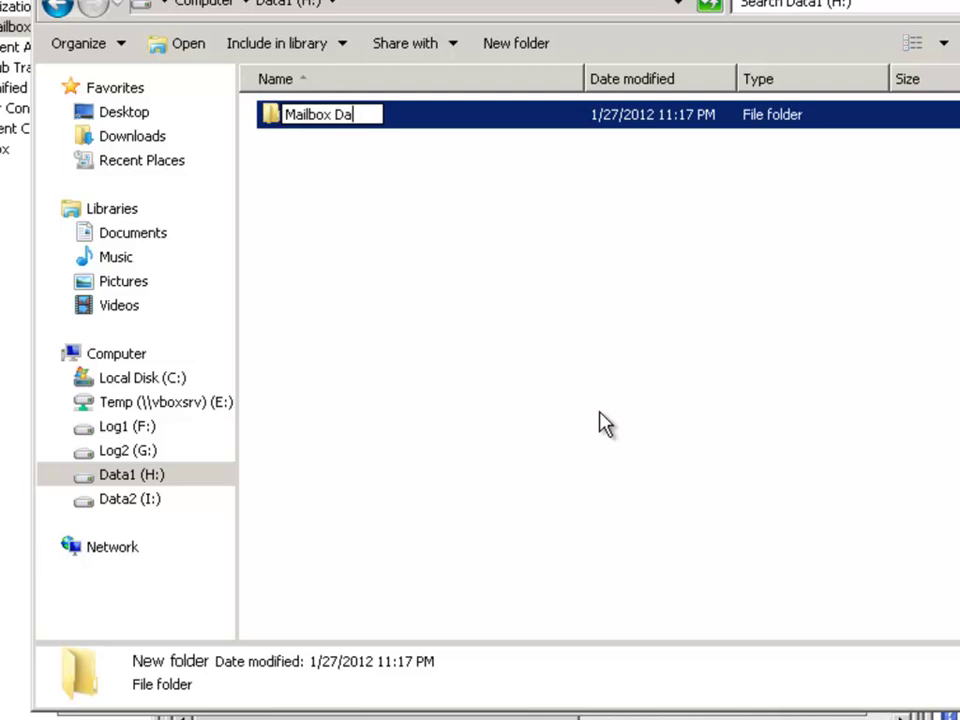
key("Return")
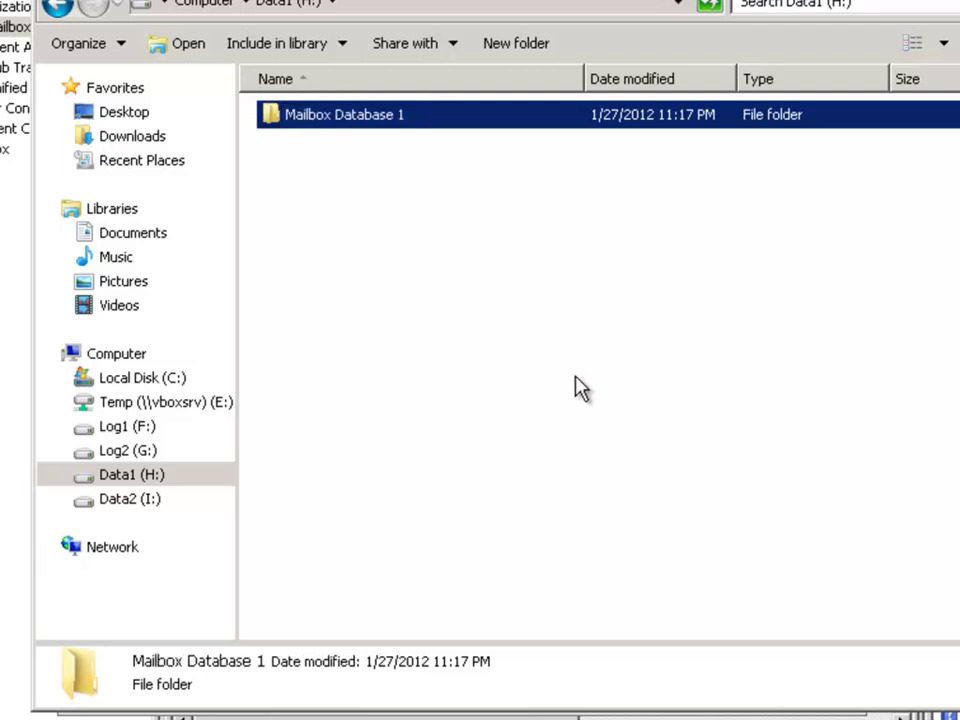
left_click(574, 388)
Back in the Move Database Path wizard, set the database file path to H:\Mailbox Database 1\Mailbox Database 1.edb
key("alt+Tab")
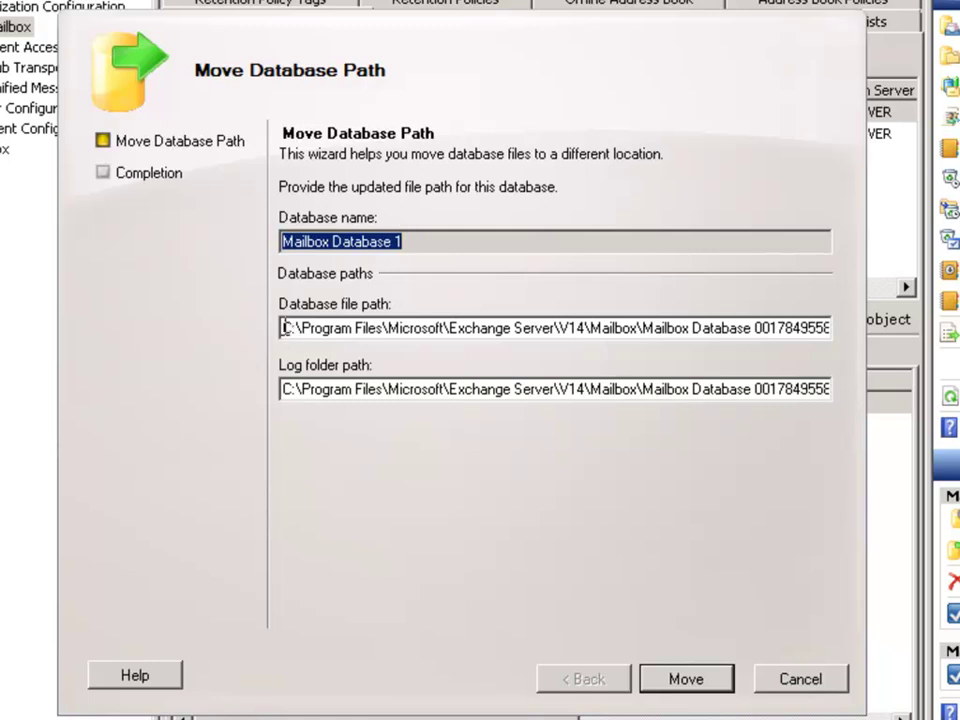
left_click(284, 328)
left_click_drag(284, 328, 609, 329)
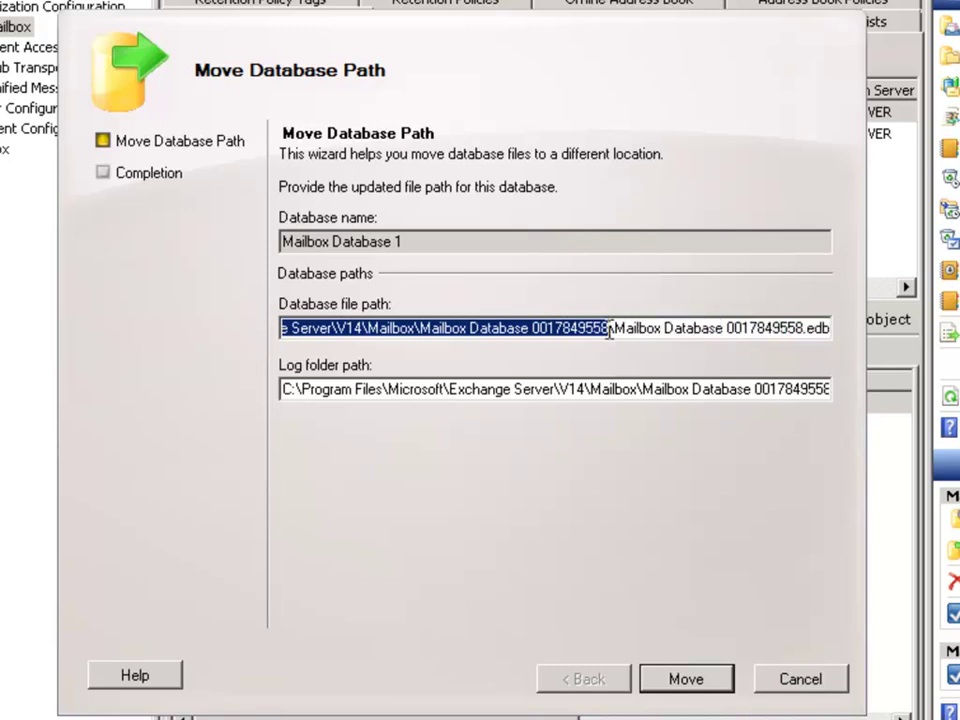
type("H:")
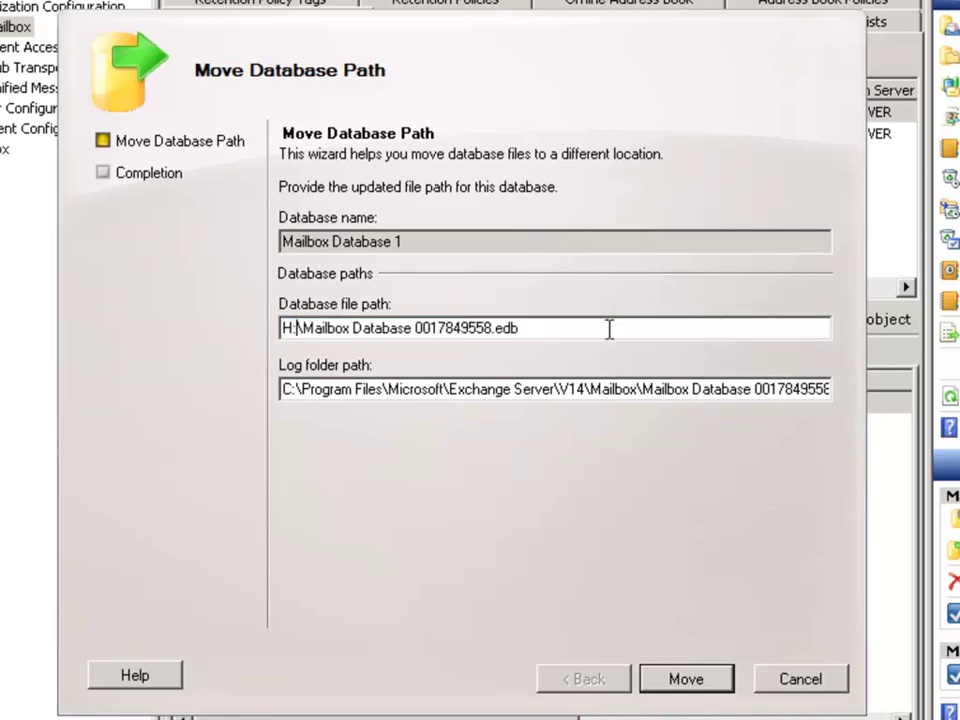
left_click_drag(413, 328, 489, 328)
type("1")
left_click(301, 328)
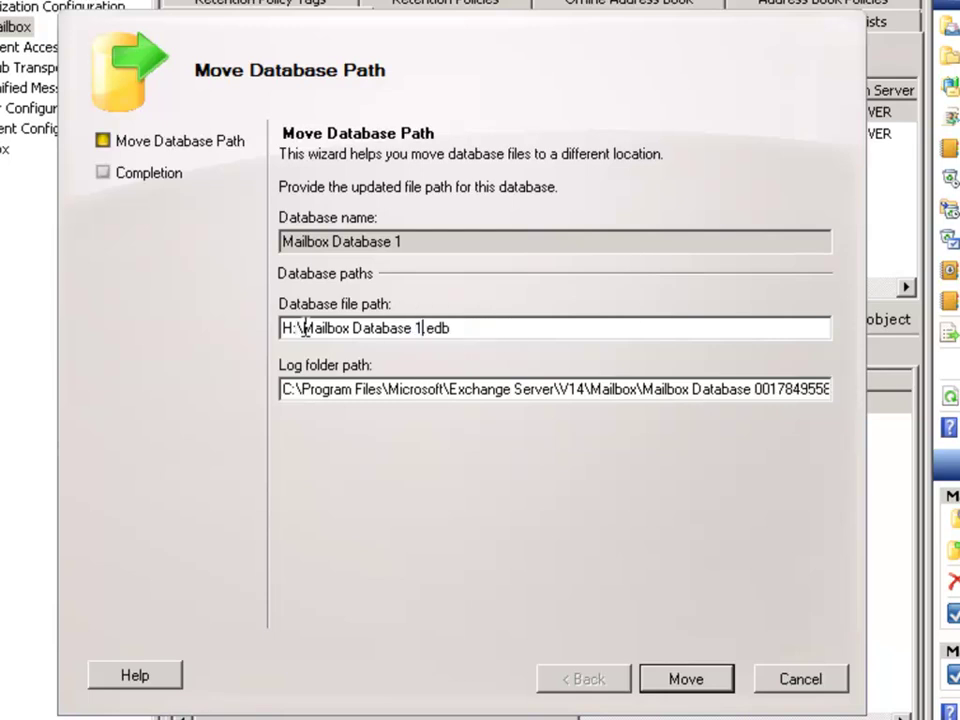
type("Mailbox Database ")
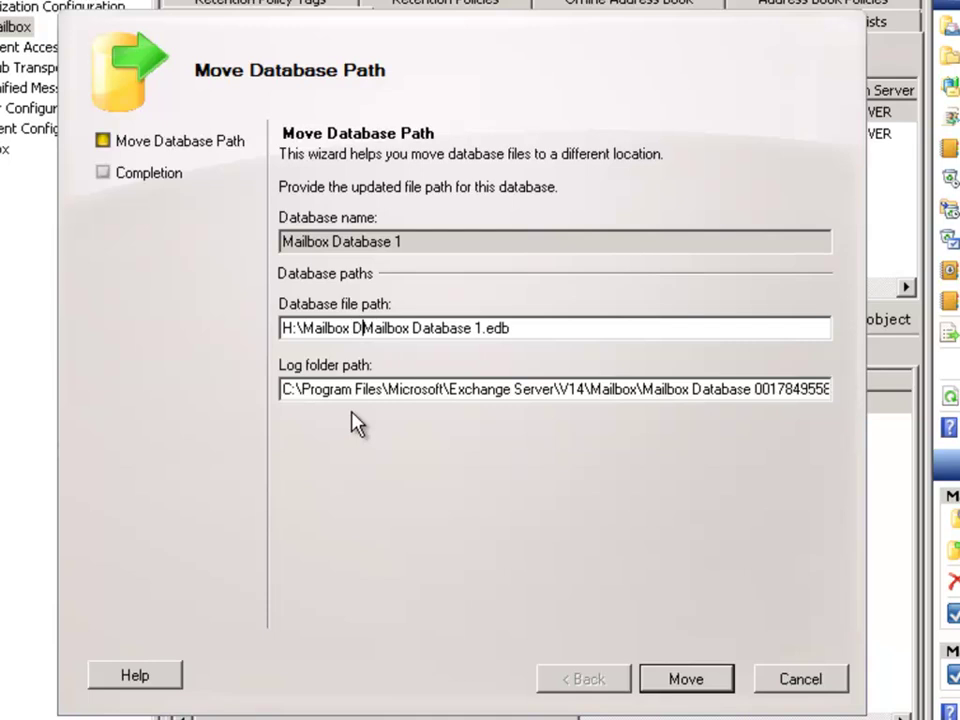
type("1\\")
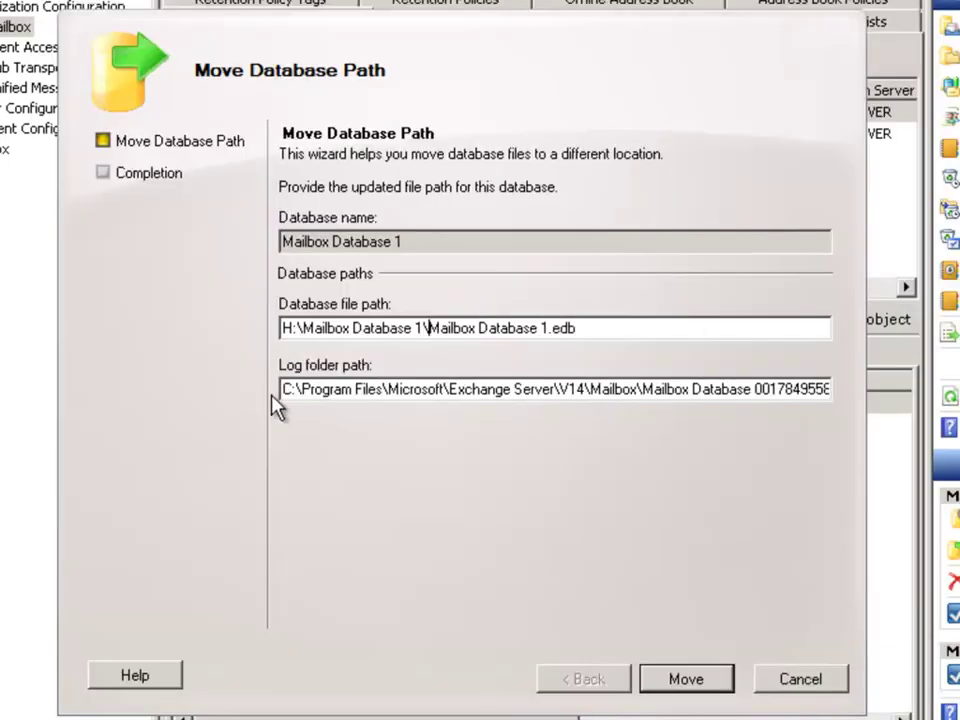
Set the log folder path to F:\Mailbox Database 1
left_click_drag(283, 389, 636, 391)
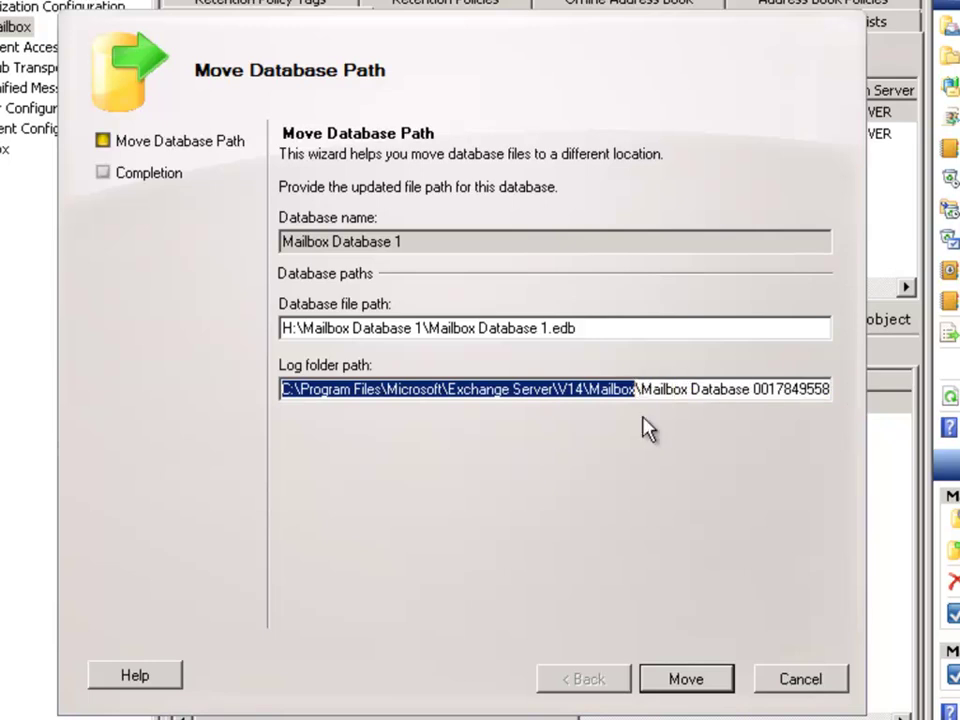
type("F:")
key("Right")
key("Right")
key("Right")
key("Right")
key("Right")
key("Right")
key("Right")
key("Right")
key("Right")
key("Right")
key("Right")
key("Right")
key("Right")
key("Right")
key("Right")
key("Right")
key("Right")
key("Right")
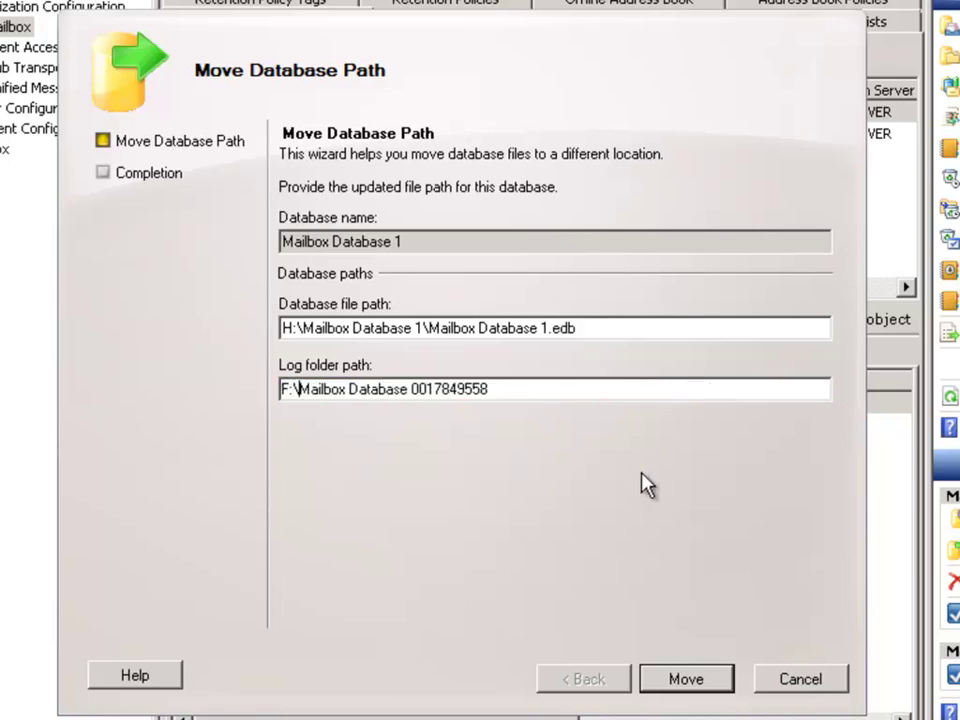
key("shift+Right")
key("shift+Right")
key("shift+Right")
key("shift+Right")
key("shift+Right")
key("shift+Right")
key("shift+Right")
key("shift+Right")
key("shift+Right")
key("shift+Right")
type("1")
Run the move of Mailbox Database 1 and agree to temporarily dismount the database
left_click(591, 328)
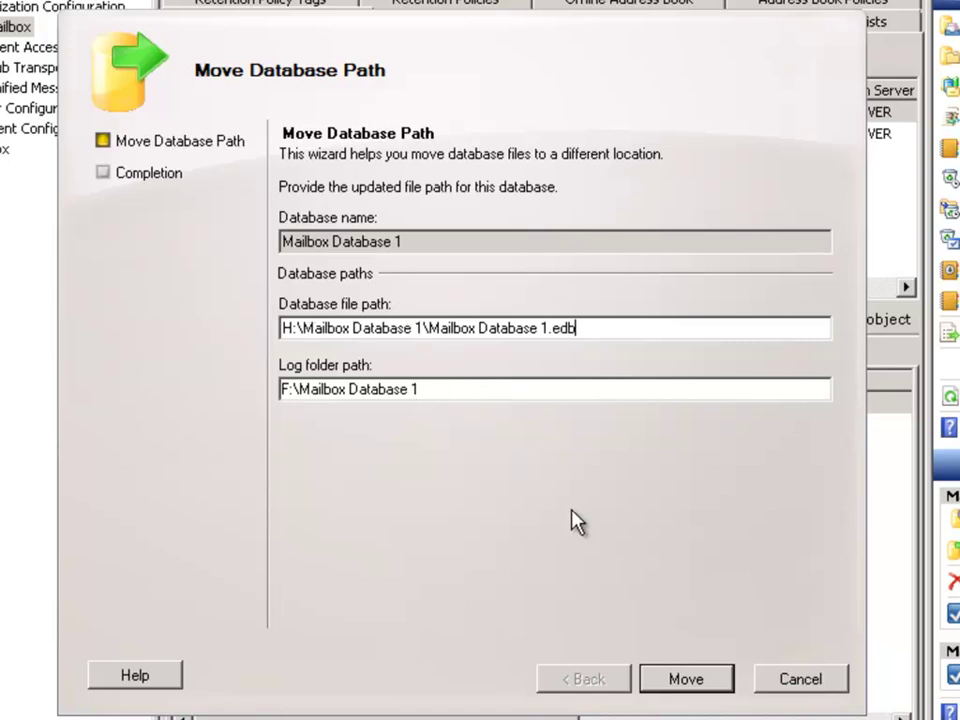
left_click(686, 679)
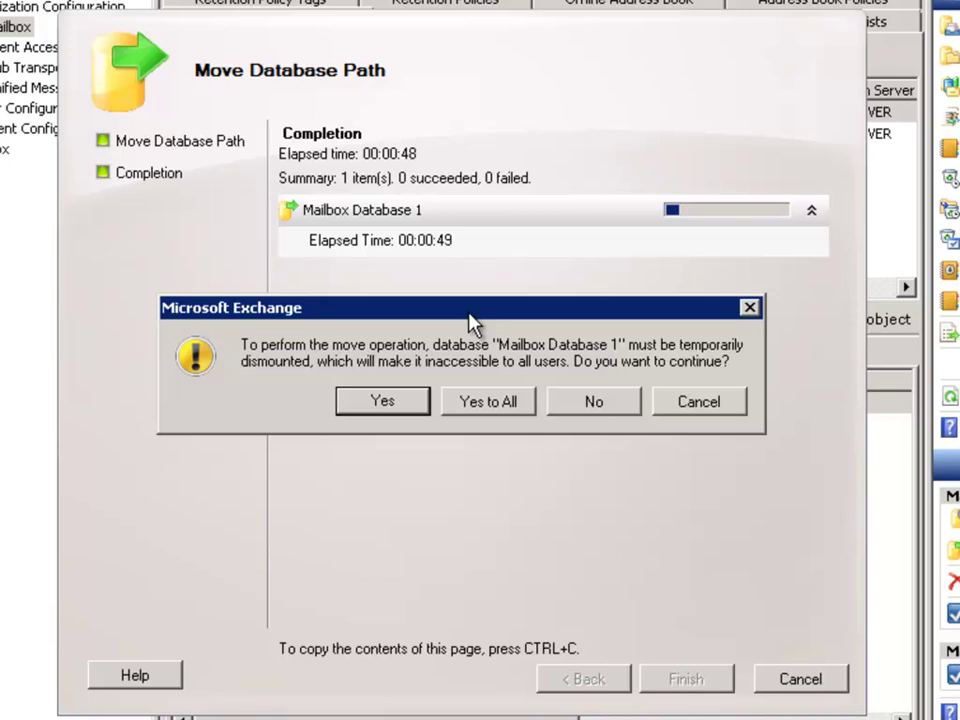
left_click(383, 402)
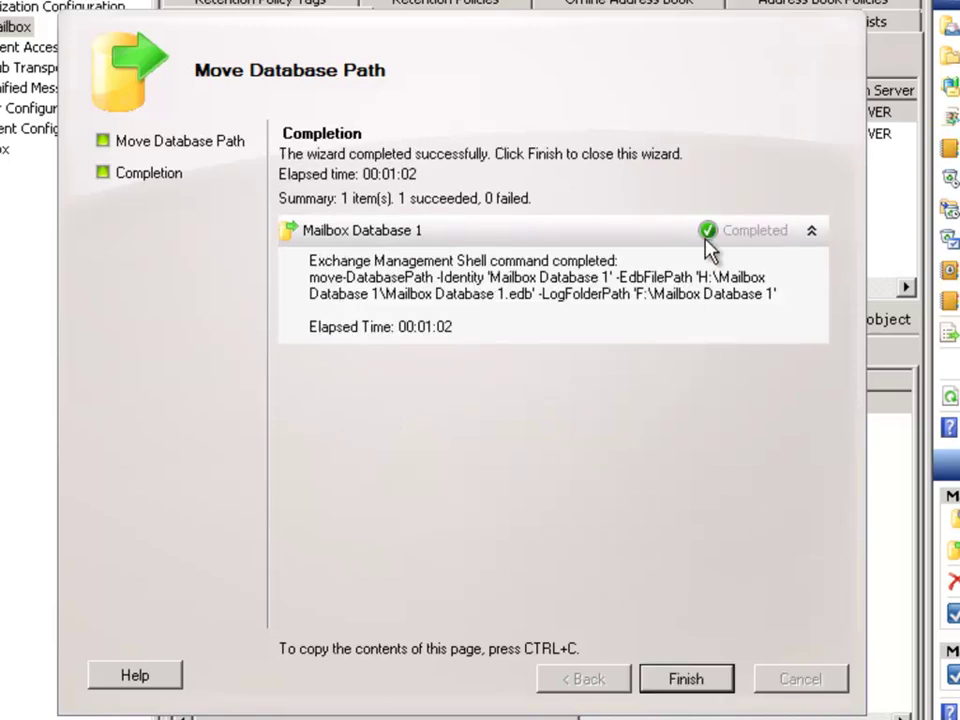
Close the finished Move Database Path wizard and check the database path in the properties of Mailbox Database 1
left_click(686, 680)
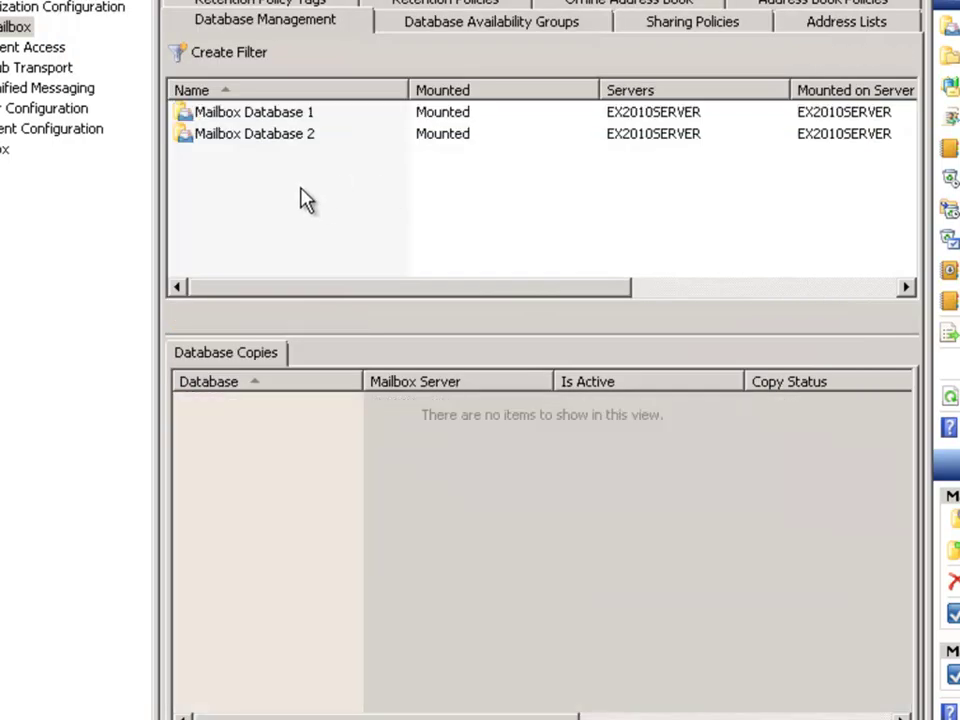
right_click(268, 114)
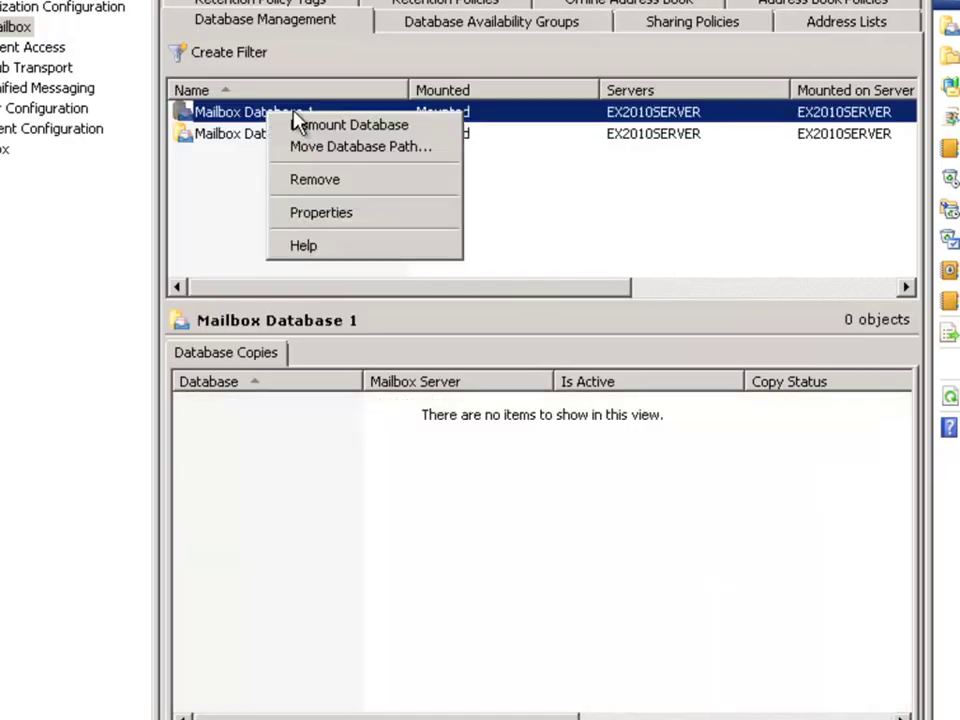
left_click(325, 214)
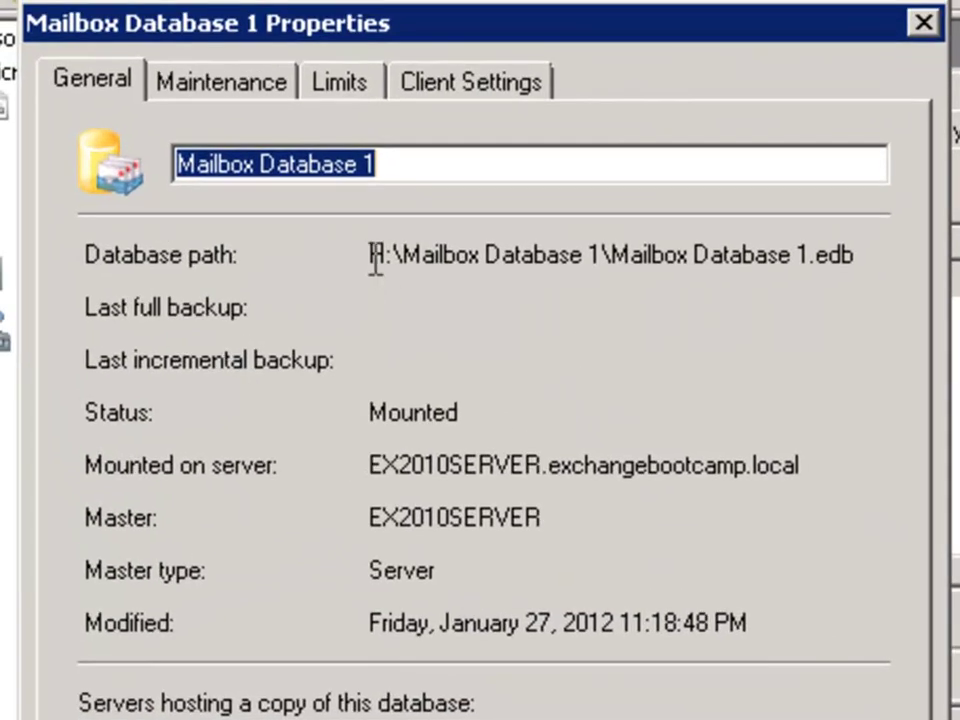
left_click(374, 257)
left_click_drag(377, 253, 855, 259)
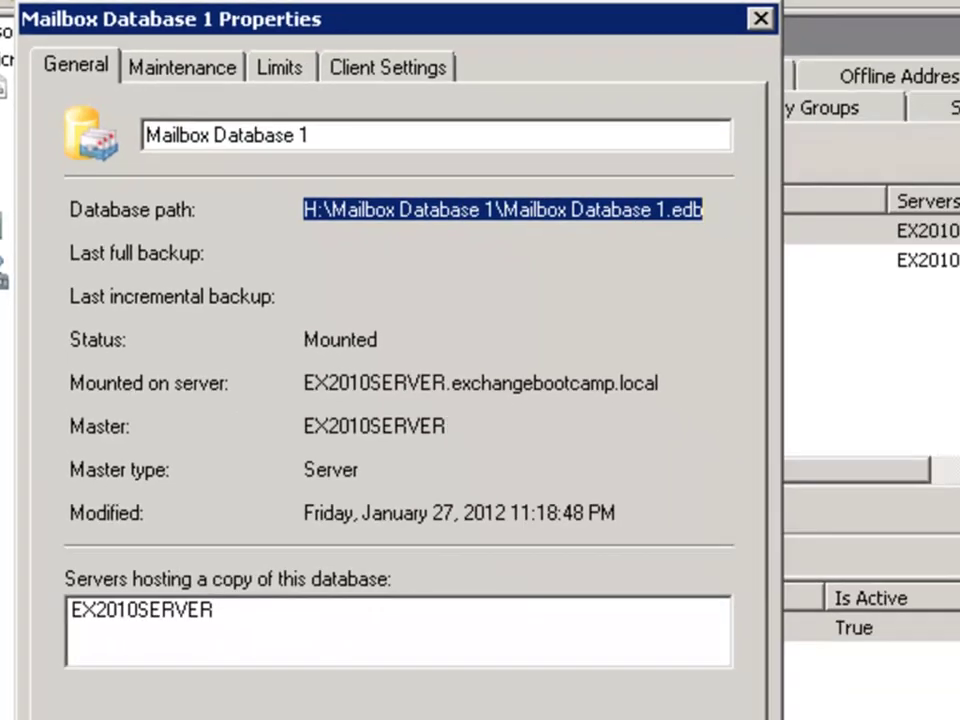
key("Escape")
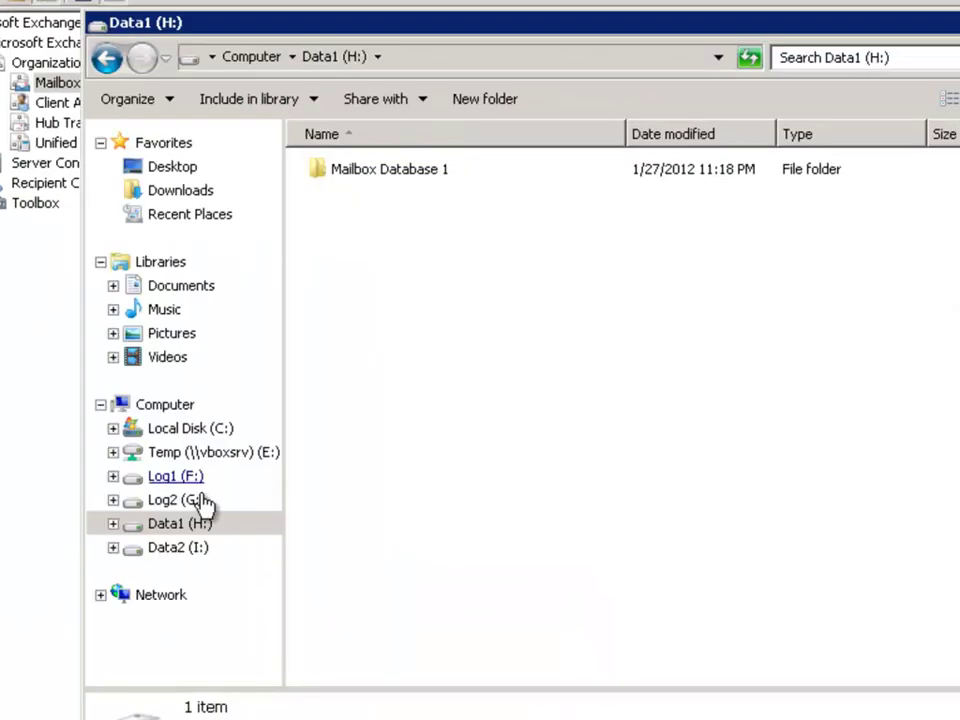
In Windows Explorer, check the Mailbox Database 1 folder on Data1 (H:) for the moved .edb file, then return to Exchange Management Console
double_click(360, 172)
left_click(420, 200)
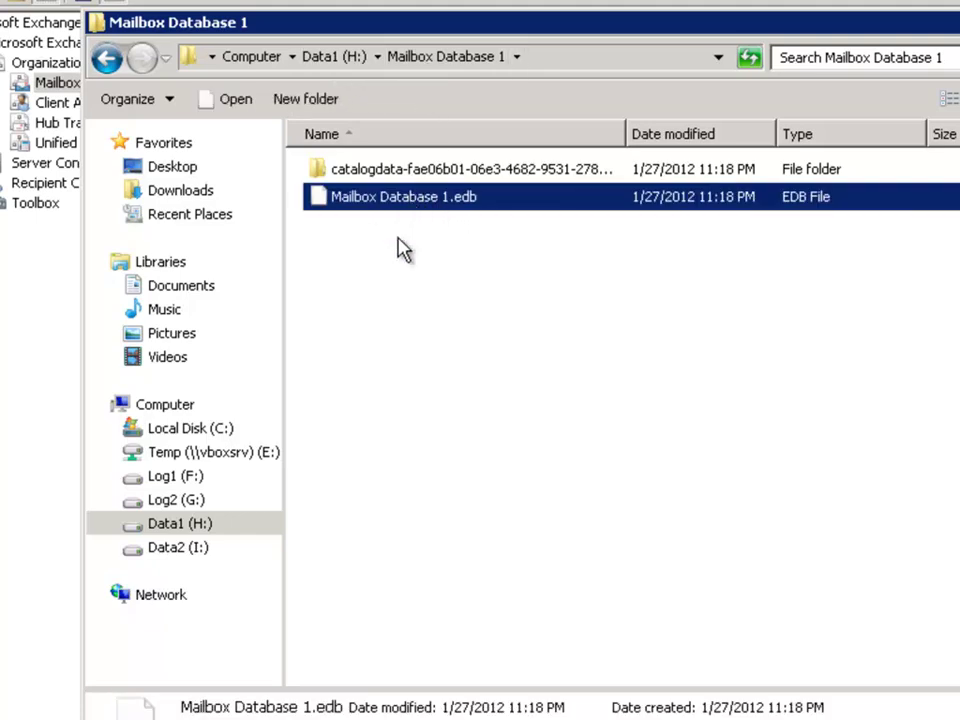
left_click(381, 272)
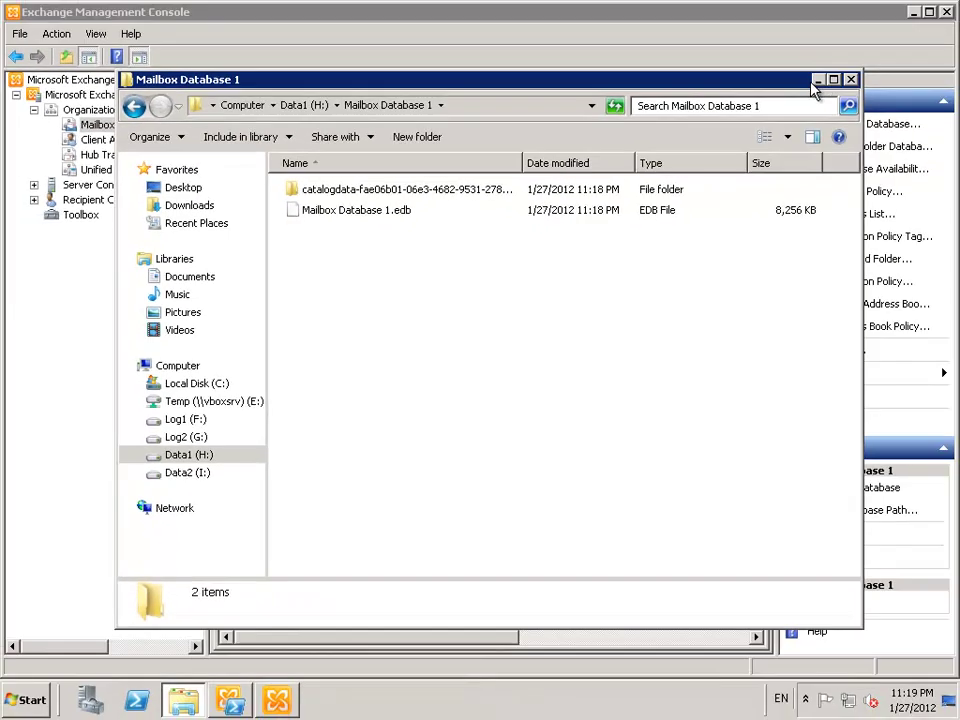
left_click(818, 84)
left_click(291, 272)
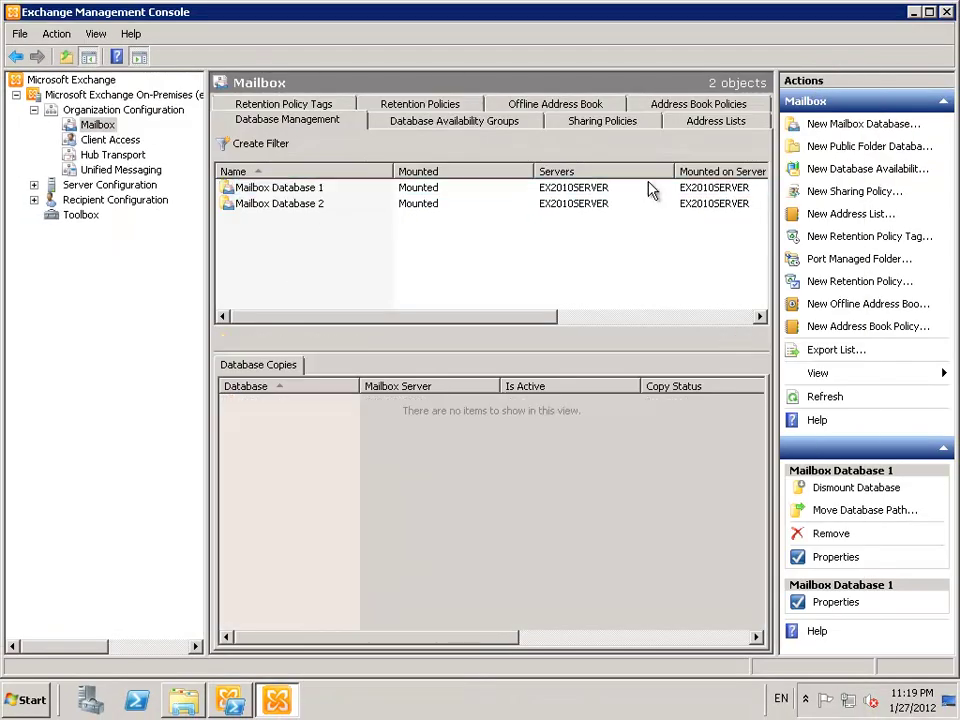